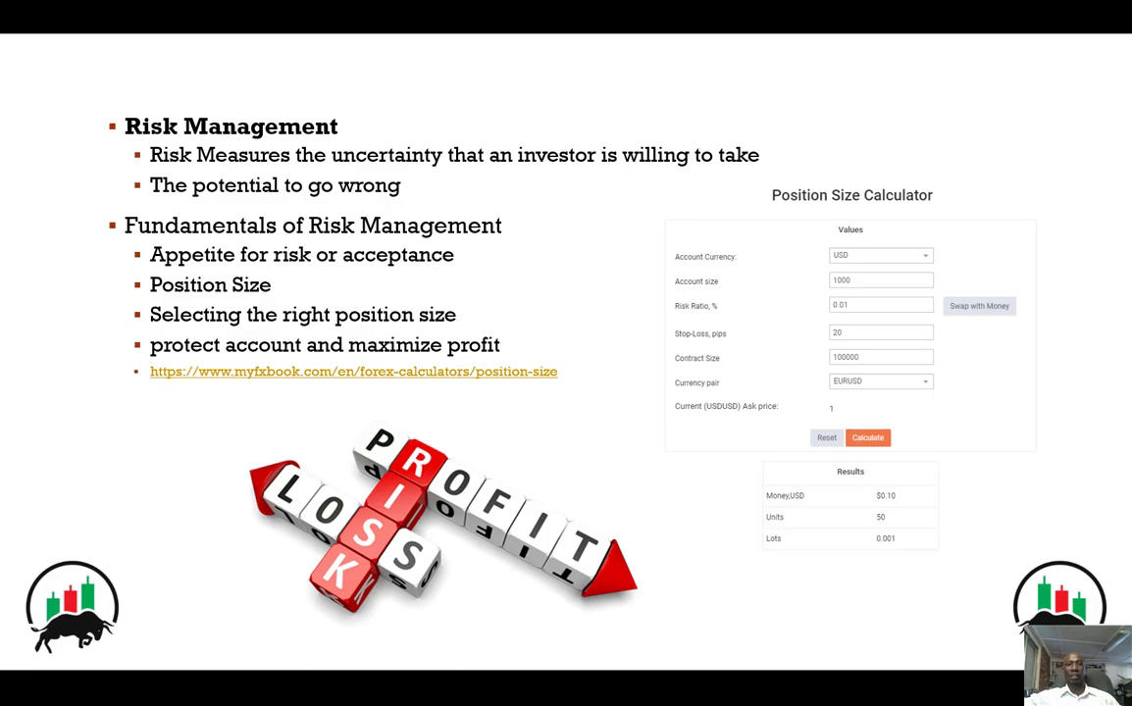
Step: Leave the slideshow to bring up the myfxbook Position Size Calculator in Chrome
key(alt+Tab)
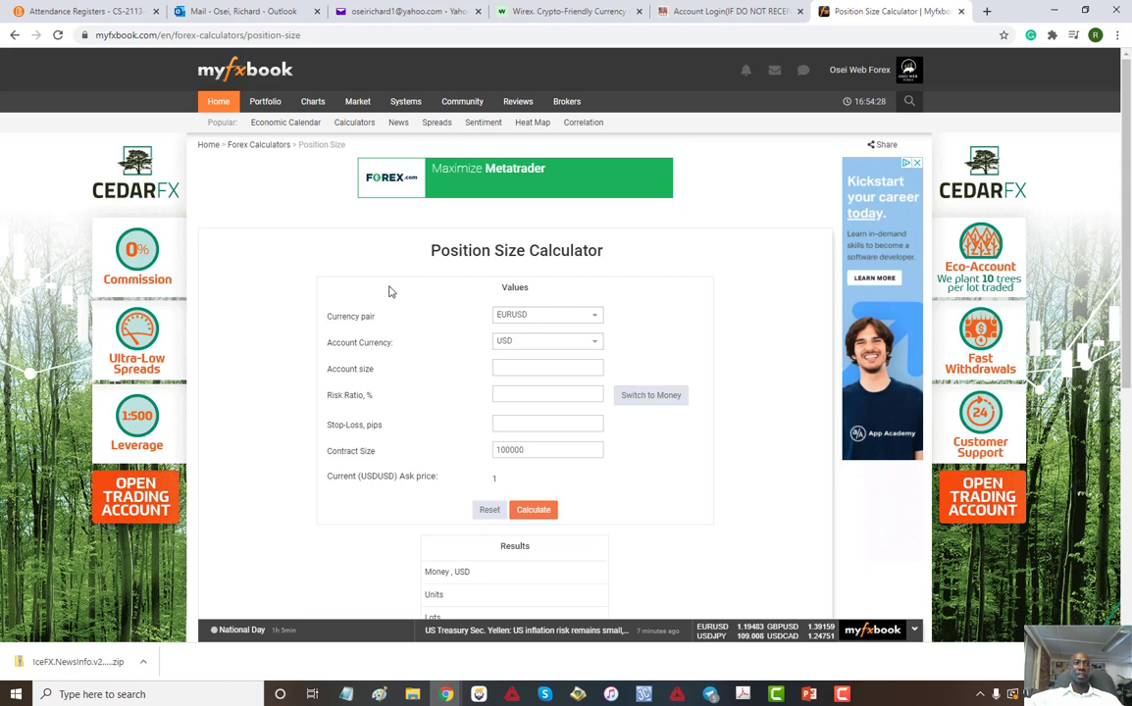
Step: Keep EURUSD as the currency pair and enter an account size of 1000
click(592, 324)
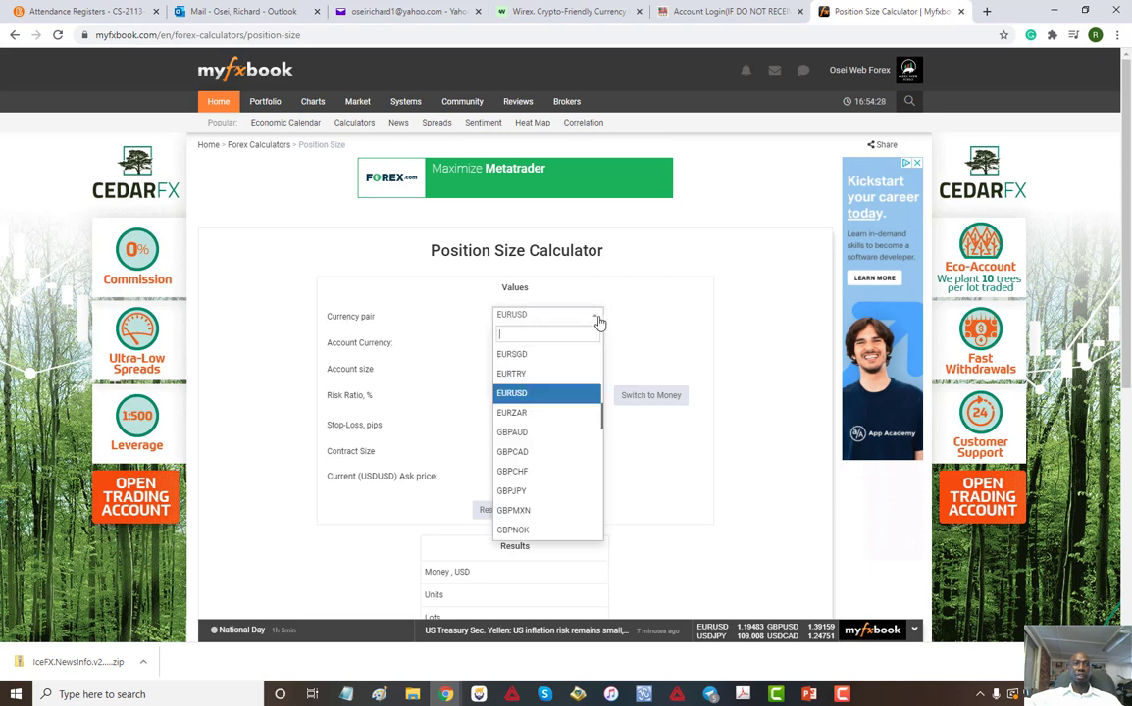
click(596, 327)
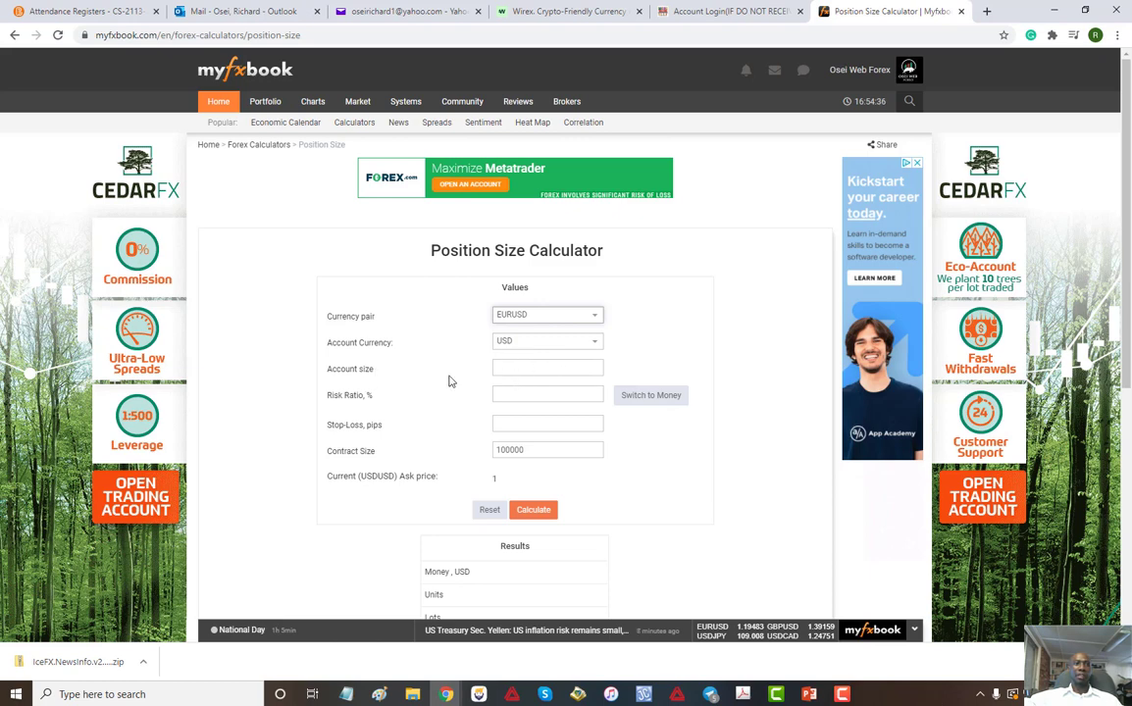
click(544, 365)
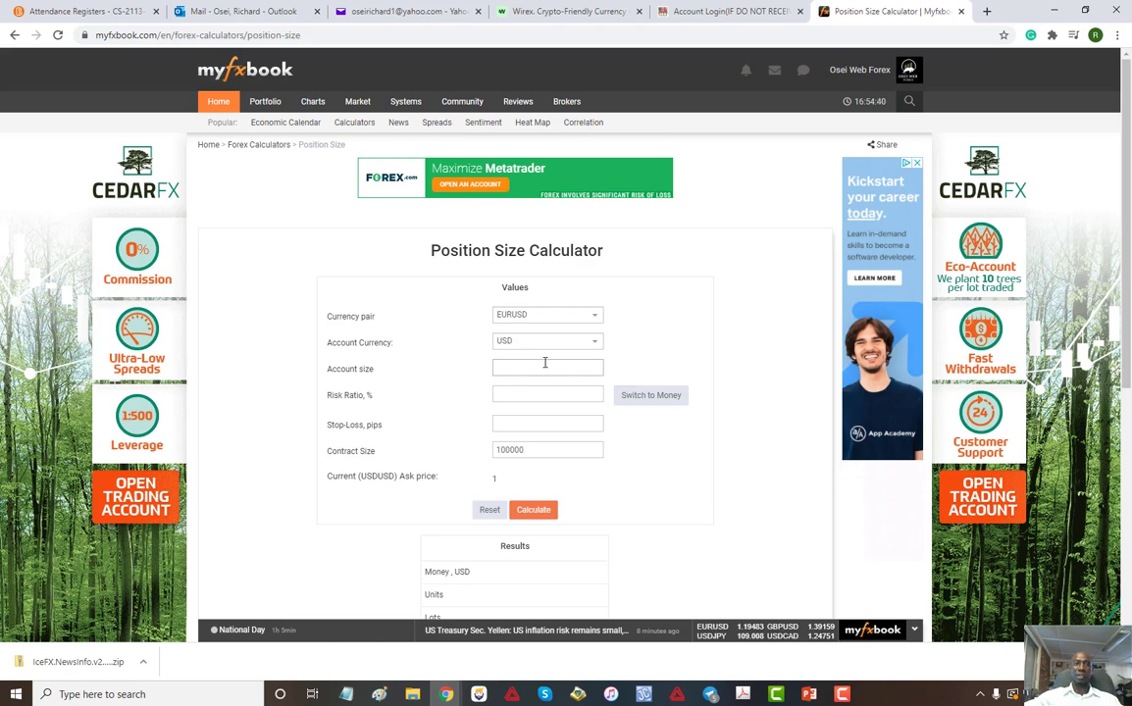
text(1000)
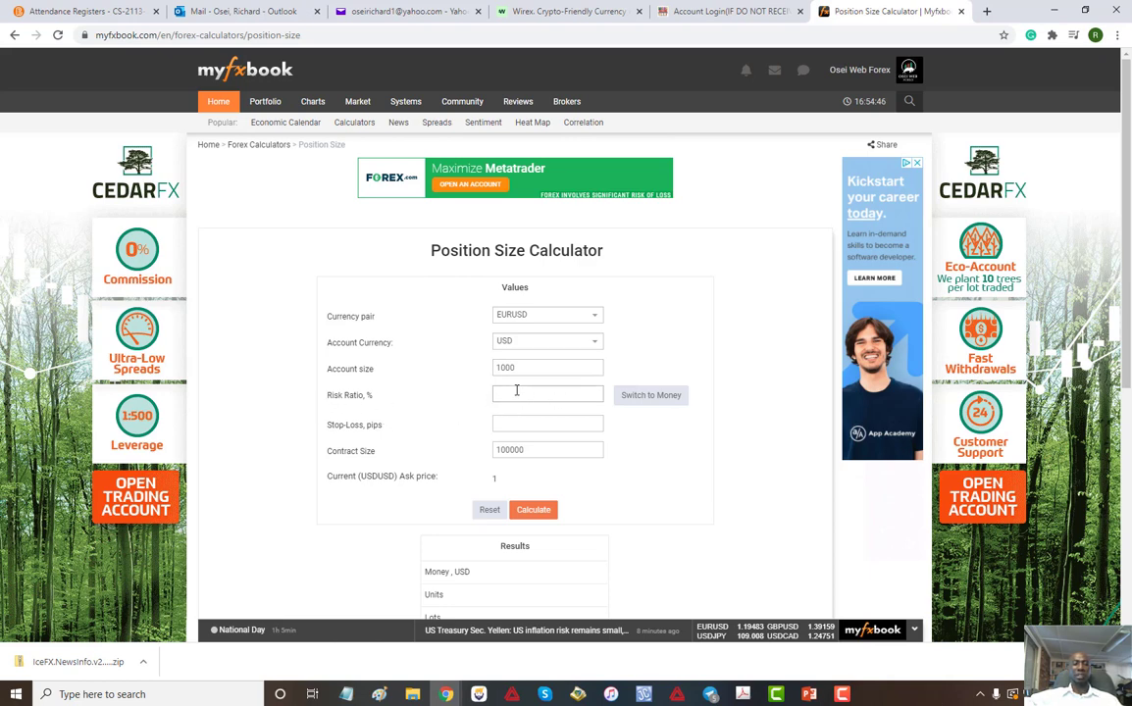
Step: Switch risk to money and enter 10 USD at risk with a 50-pip stop-loss
click(651, 395)
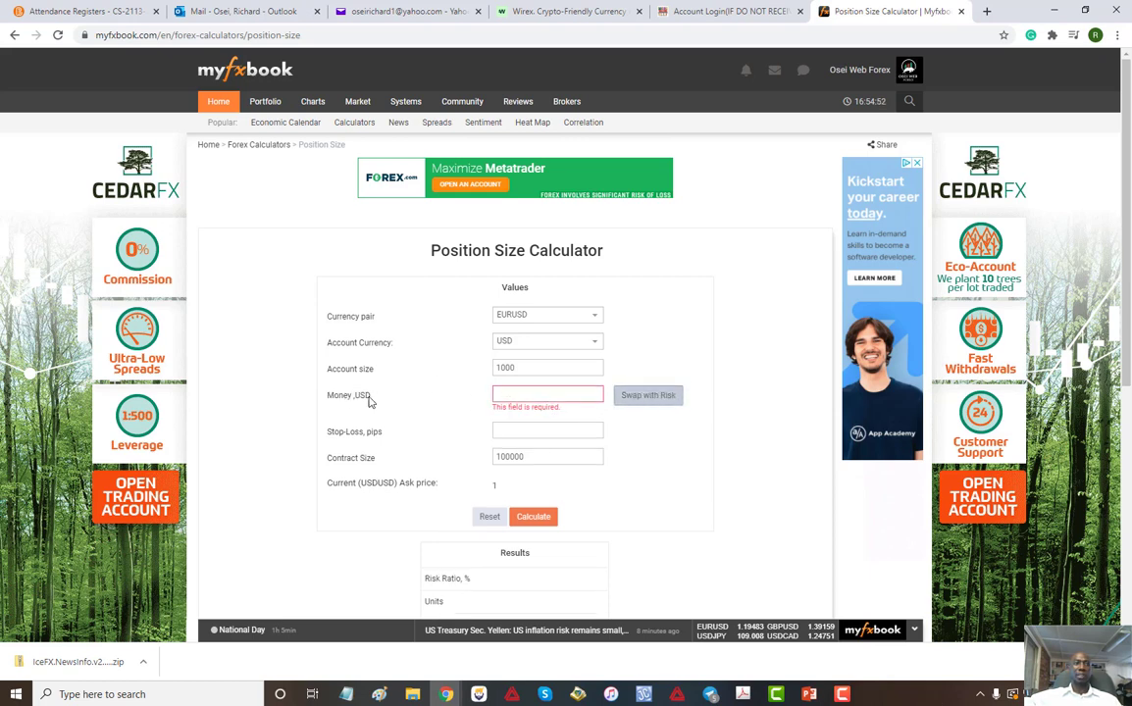
click(531, 394)
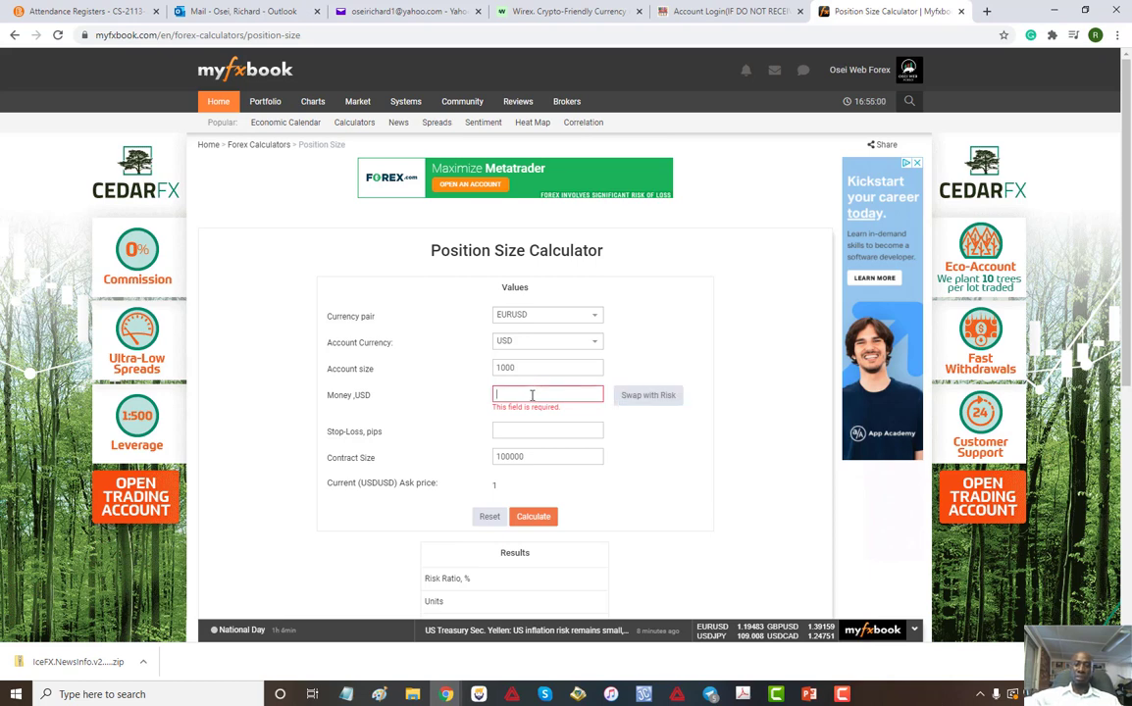
text(10)
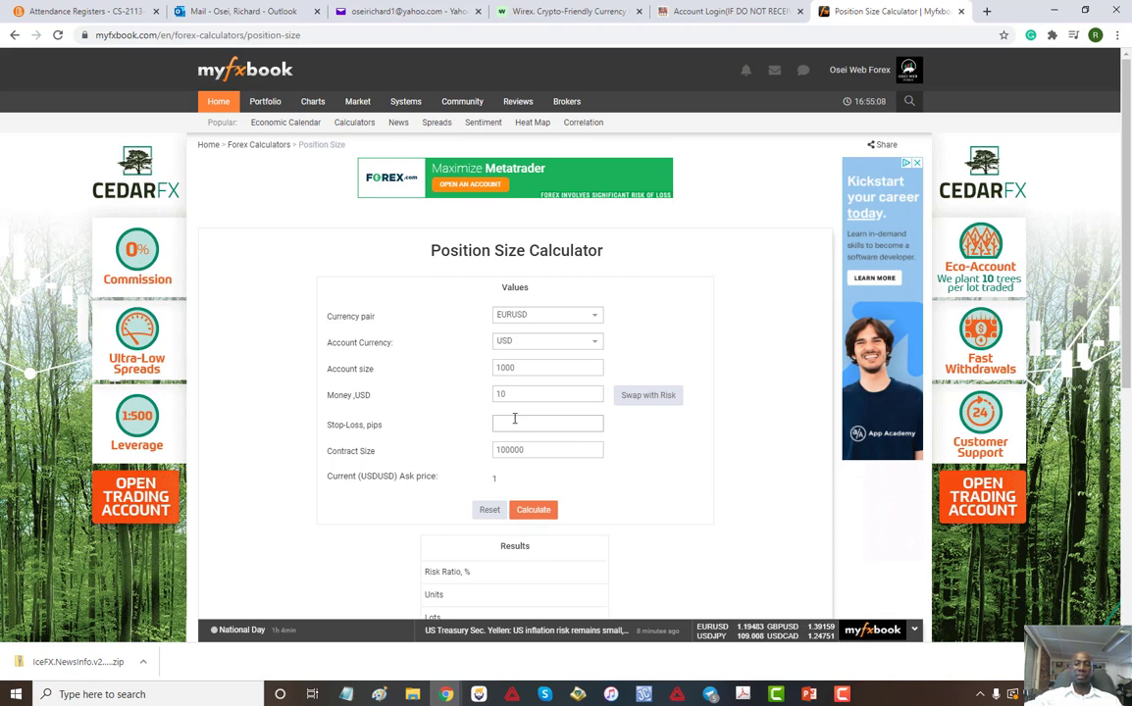
text(50)
scroll(608, 470, down, 1)
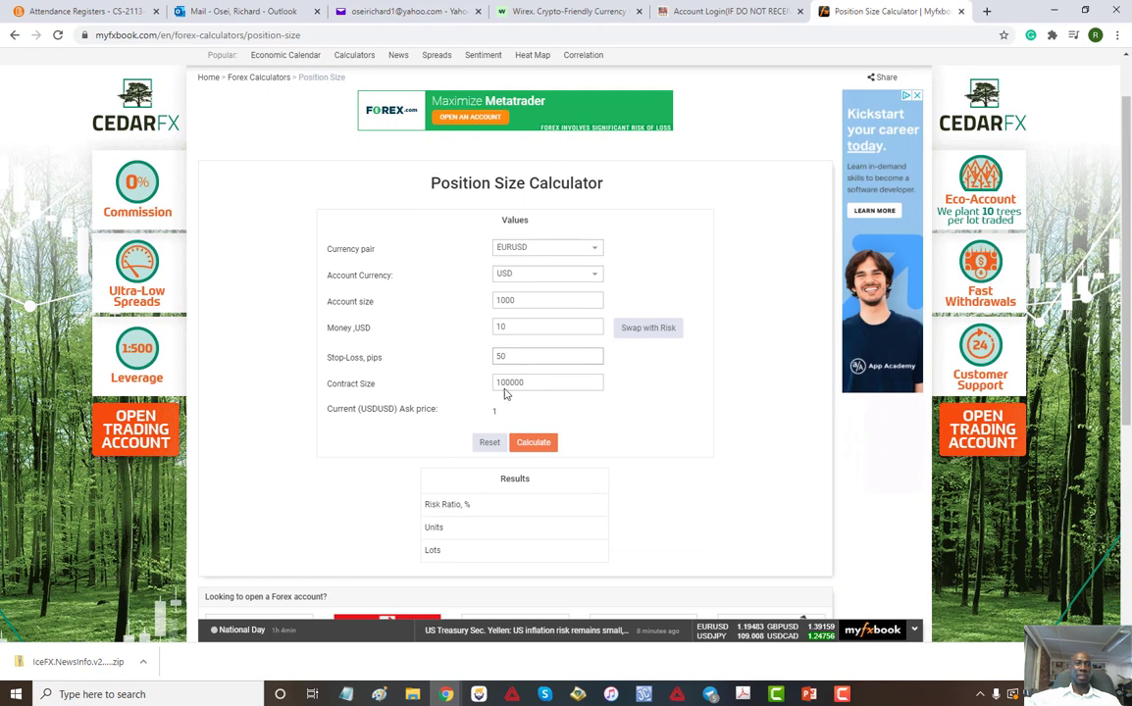
scroll(564, 422, down, 1)
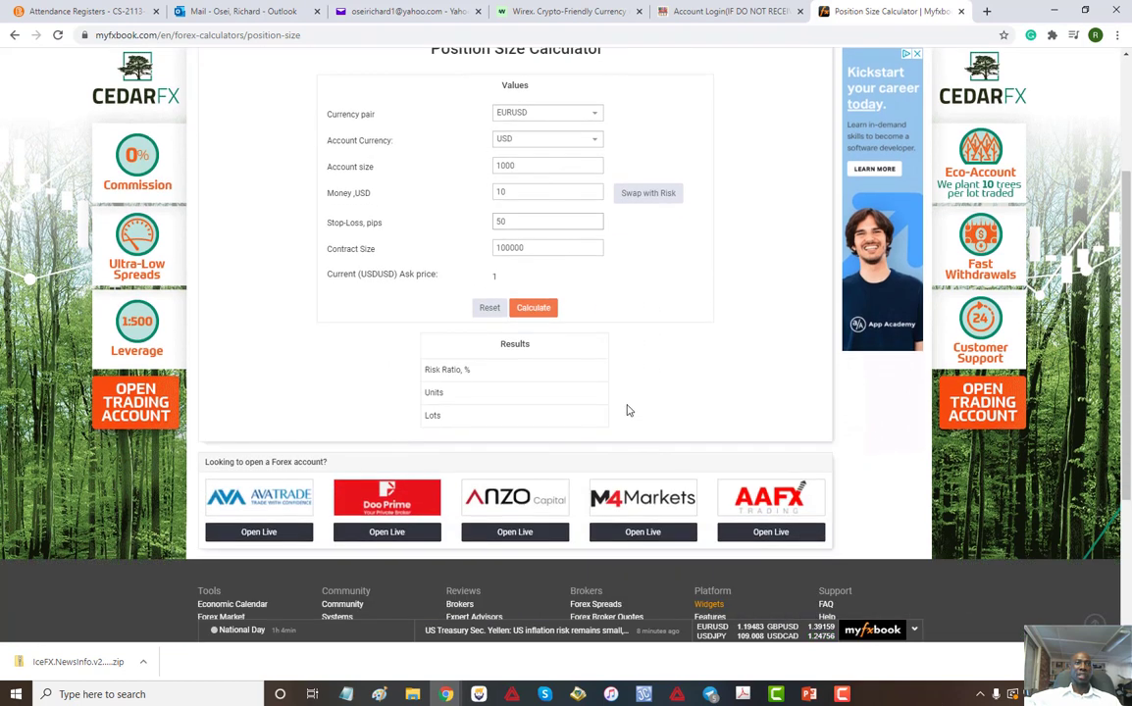
Step: Calculate the position size and highlight the 50-pip stop, $10 risk and 0.020-lot result
click(533, 375)
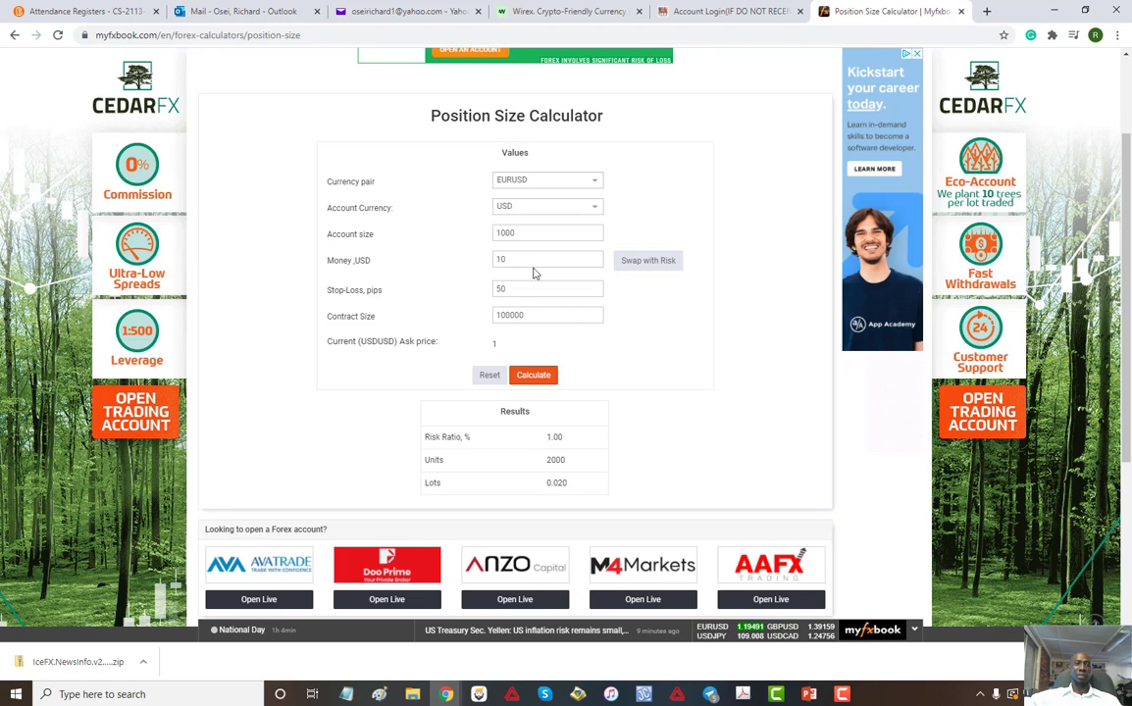
scroll(571, 376, down, 1)
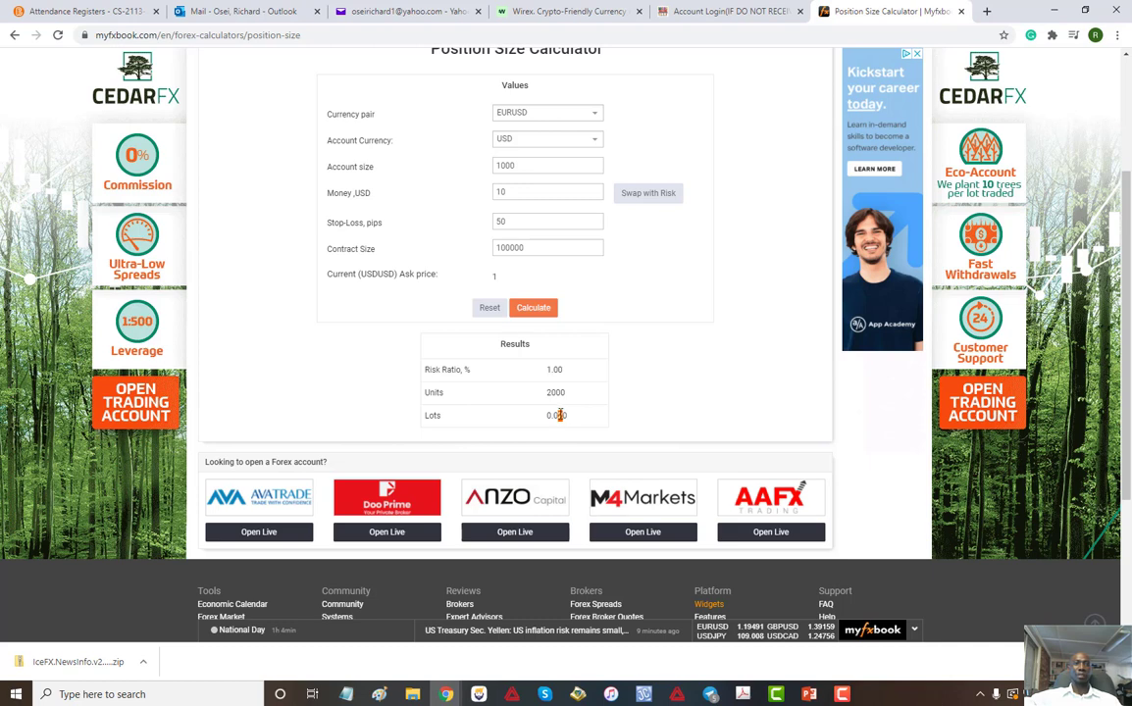
drag(516, 227, 446, 198)
double_click(511, 193)
drag(556, 415, 567, 415)
click(554, 416)
Step: Highlight the 0.020 lot size result in the calculator again
drag(554, 416, 568, 417)
click(628, 294)
drag(556, 415, 565, 415)
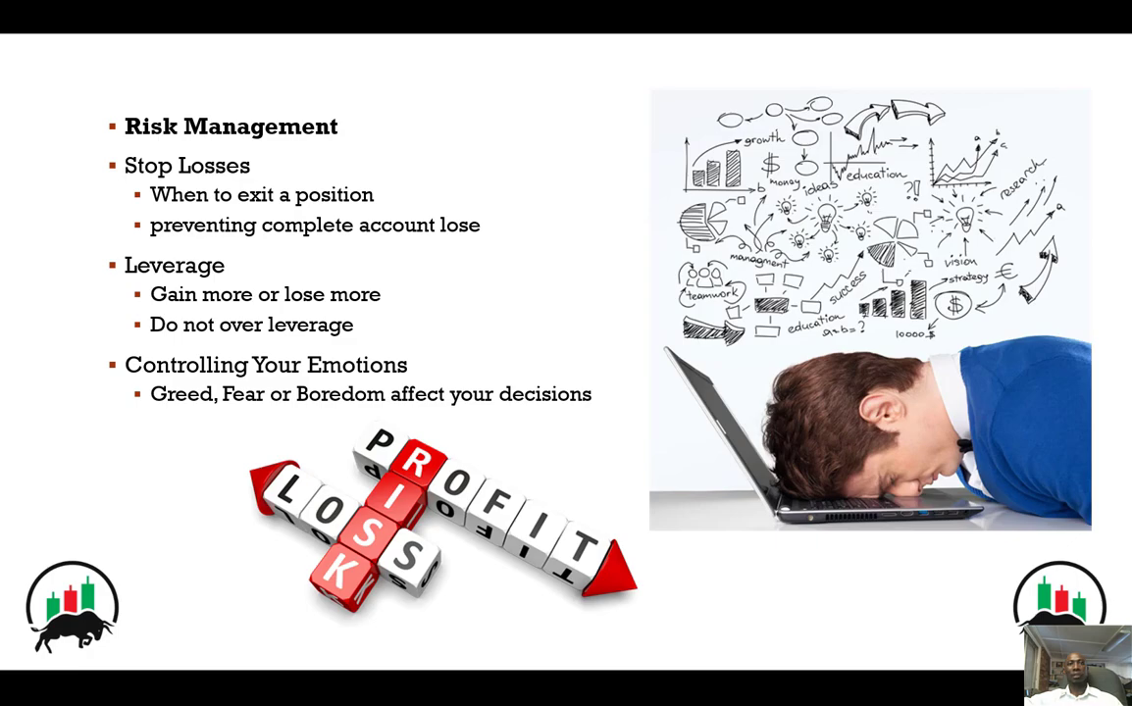
Step: Switch from the slideshow to MetaTrader 4's BTCUSD hourly chart
key(alt+Tab)
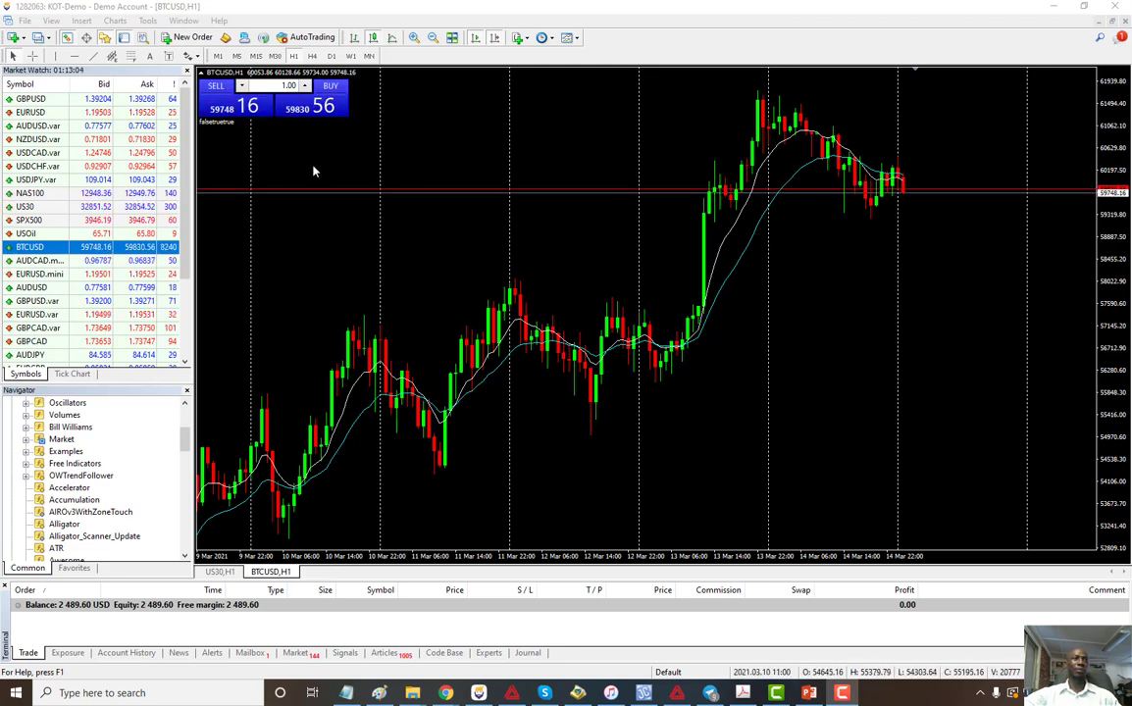
Step: Set the one-click lot size to 0.02 and sell BTCUSD at 59801.05
double_click(283, 86)
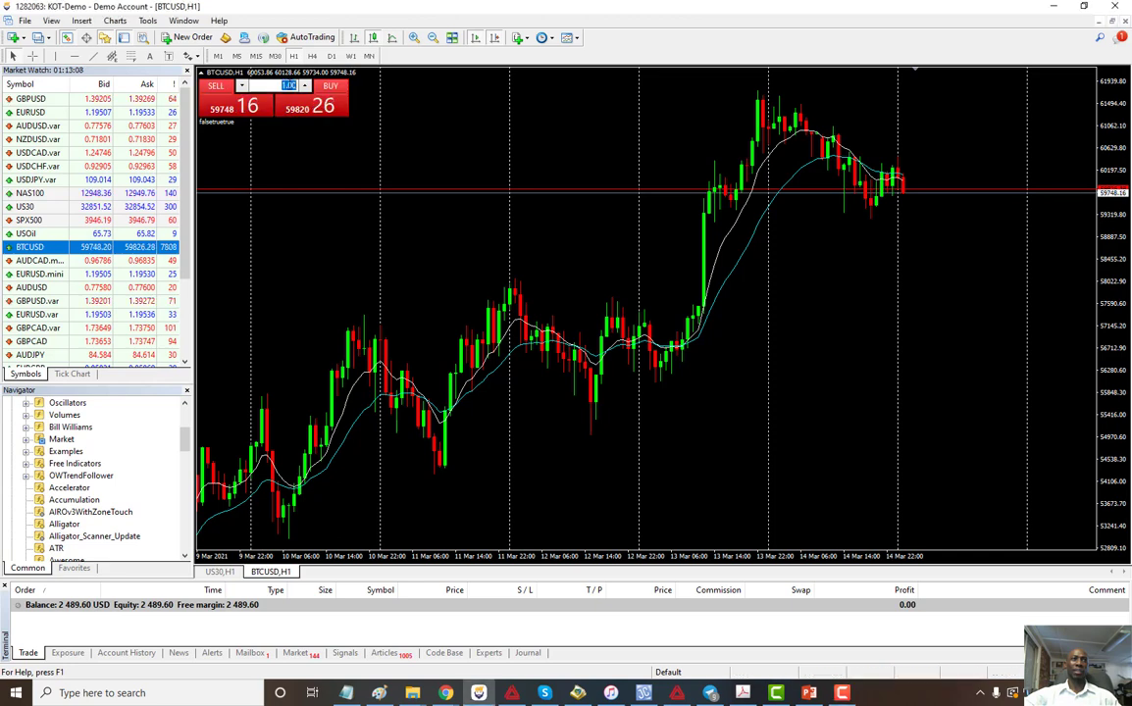
text(0.0)
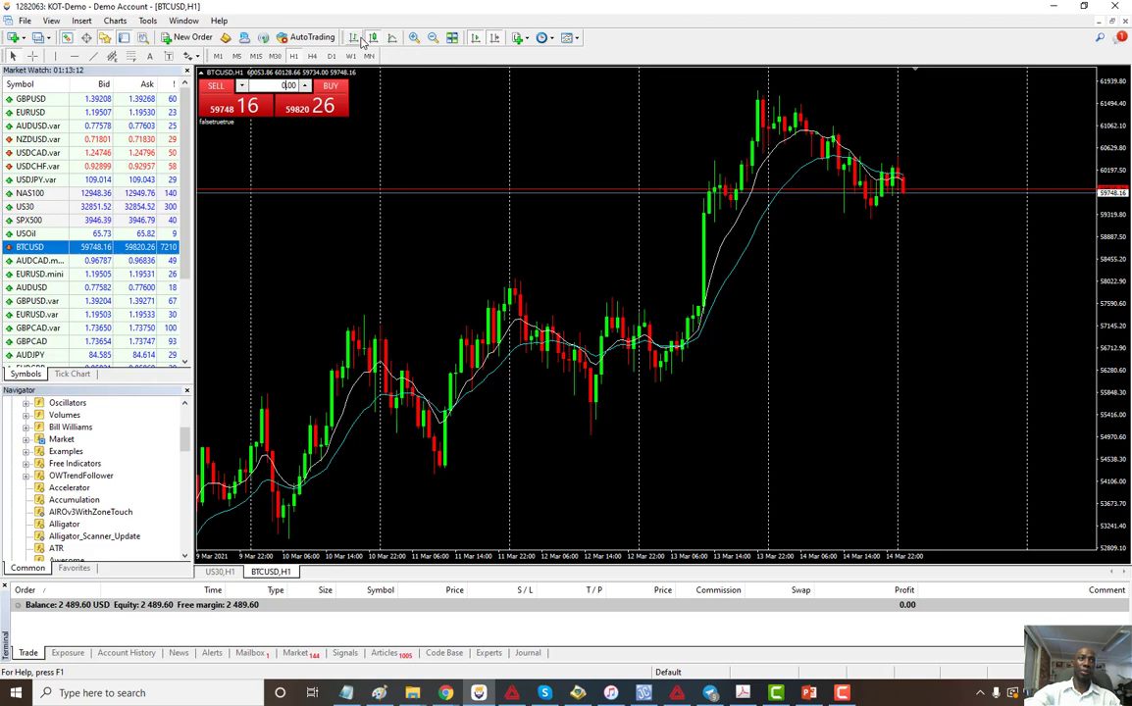
text(3)
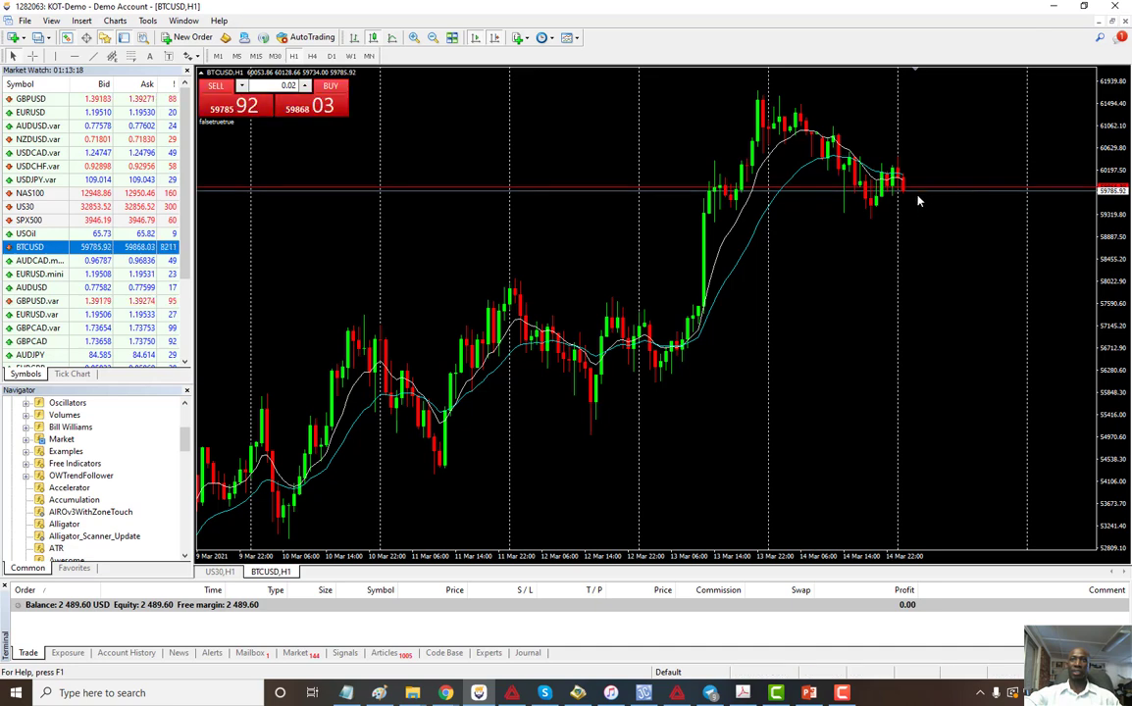
click(234, 112)
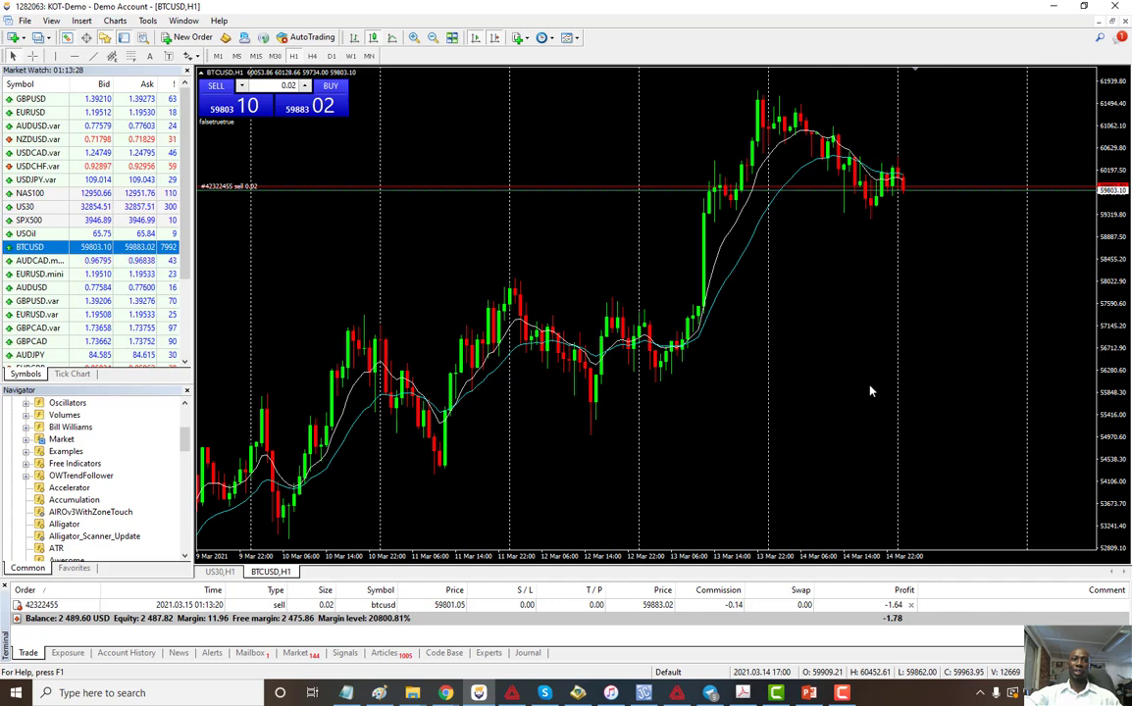
double_click(561, 604)
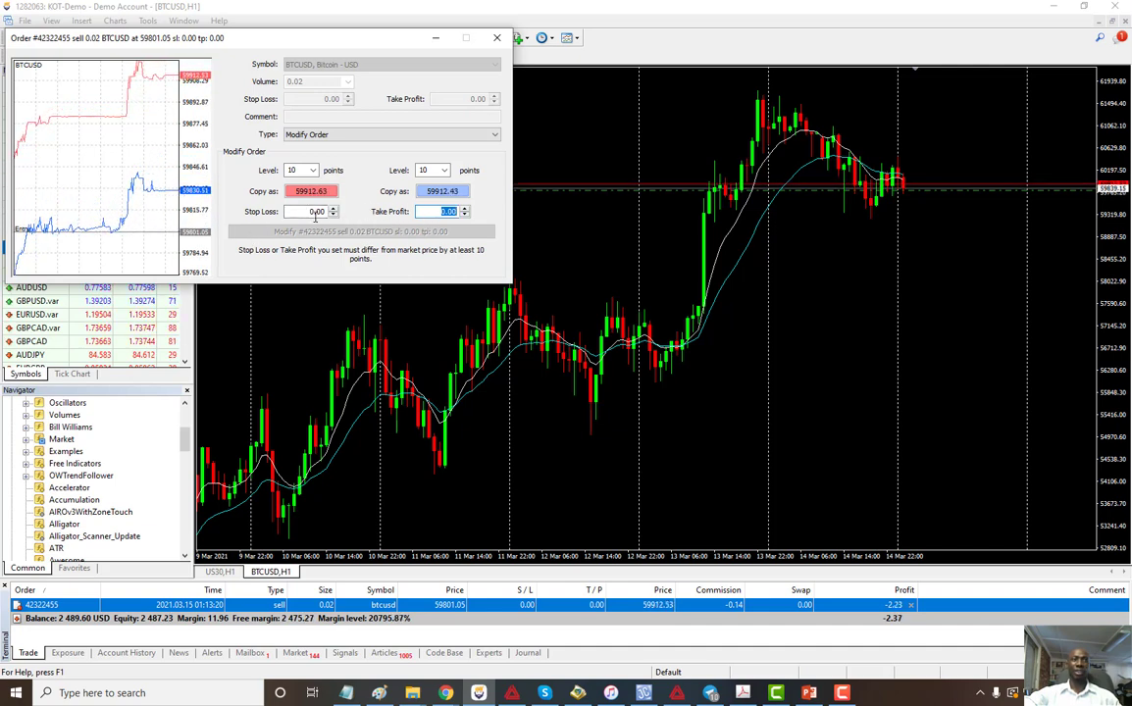
click(314, 212)
click(457, 211)
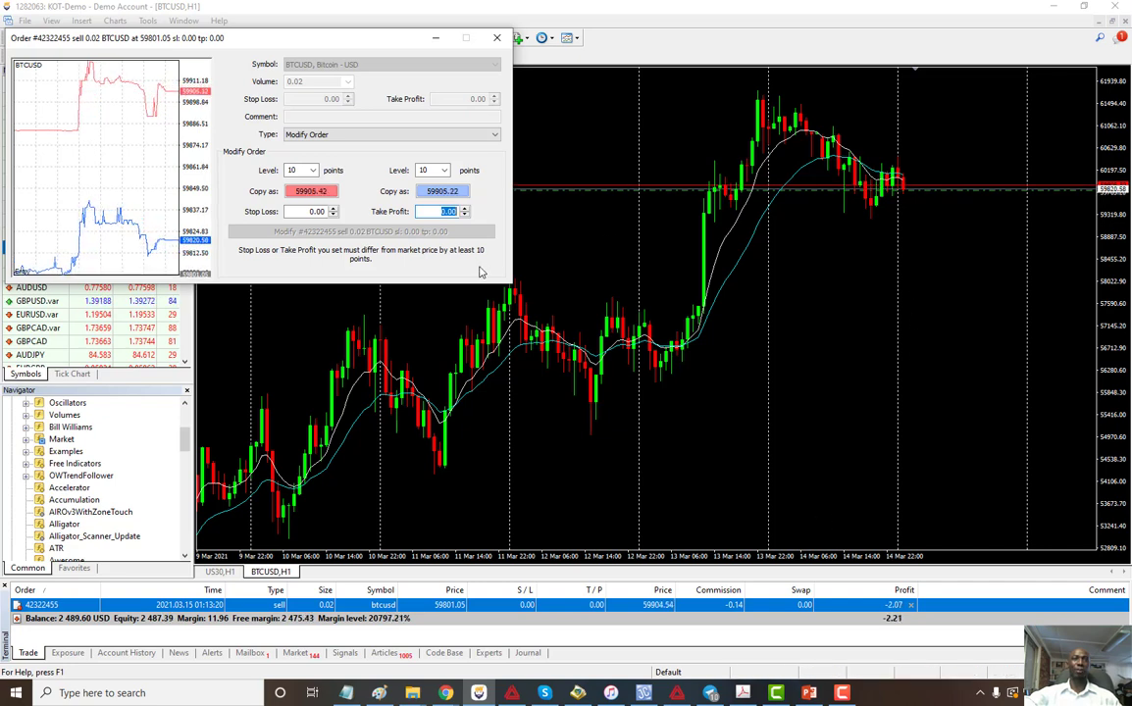
click(496, 37)
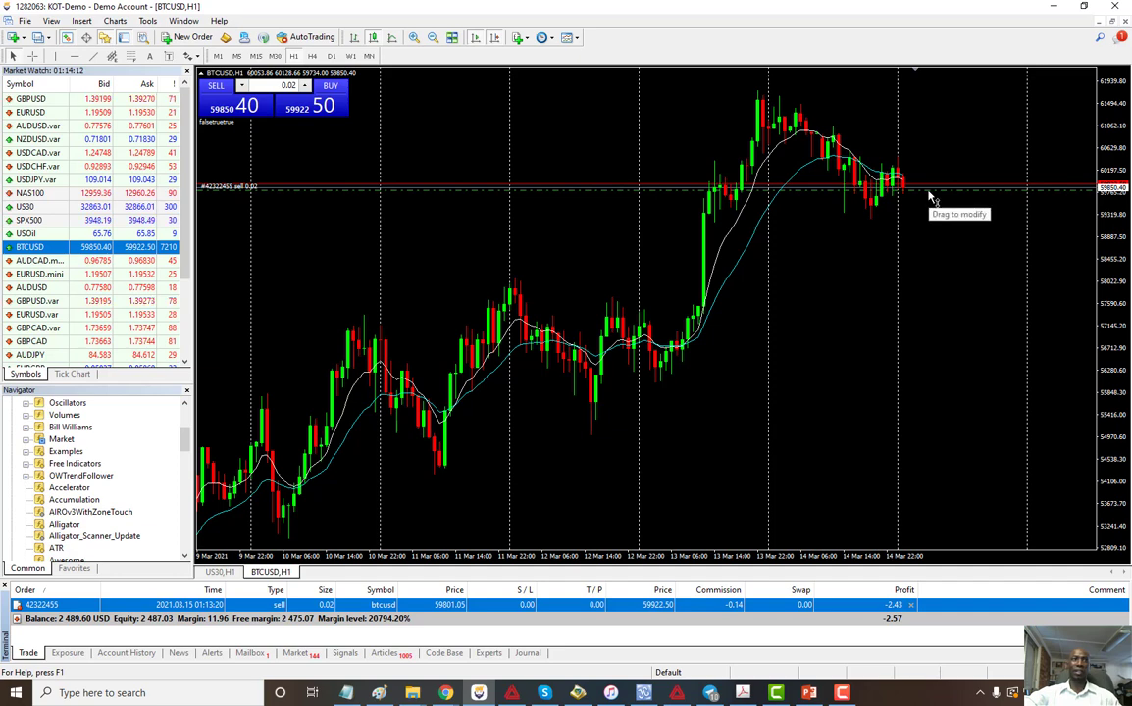
Step: Drag in a stop-loss at 60306.44 and a take-profit at 59305.07, dismissing the CCleaner popup
drag(931, 196, 929, 157)
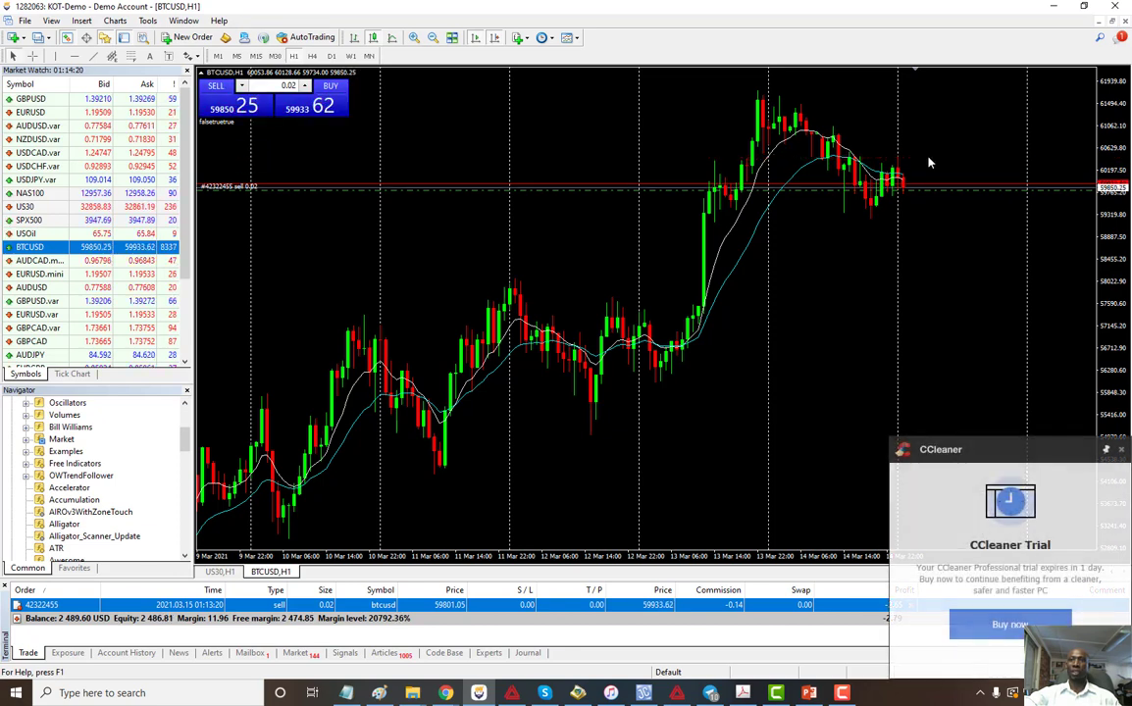
click(1121, 452)
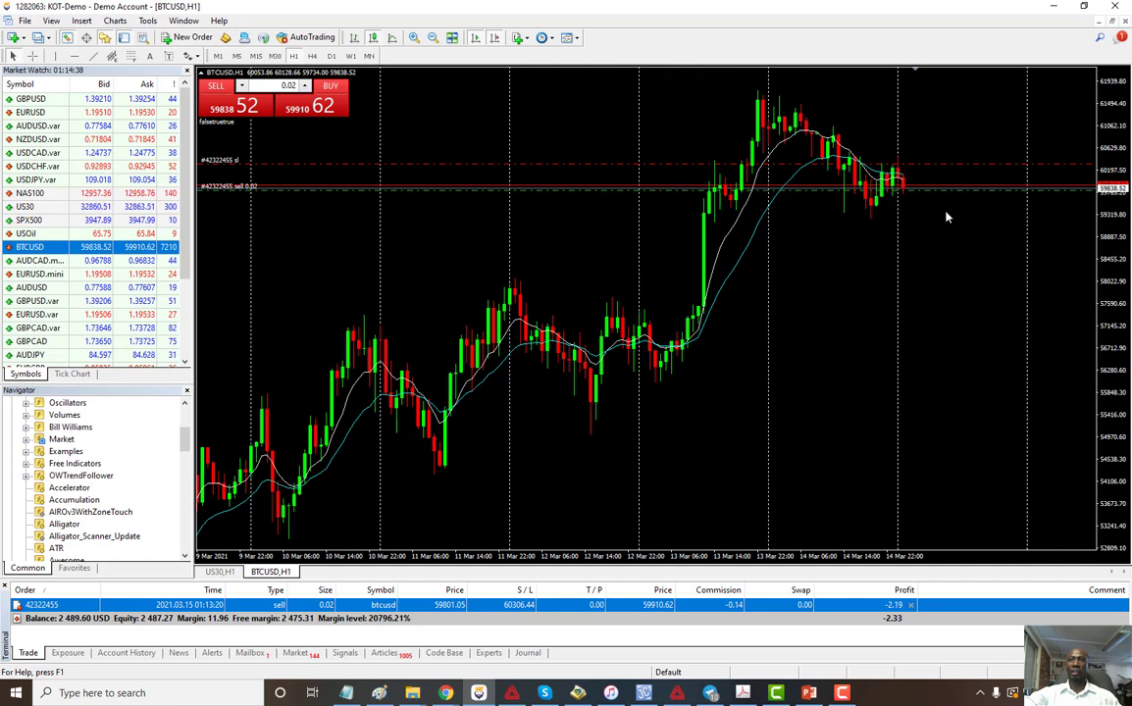
drag(942, 194, 945, 221)
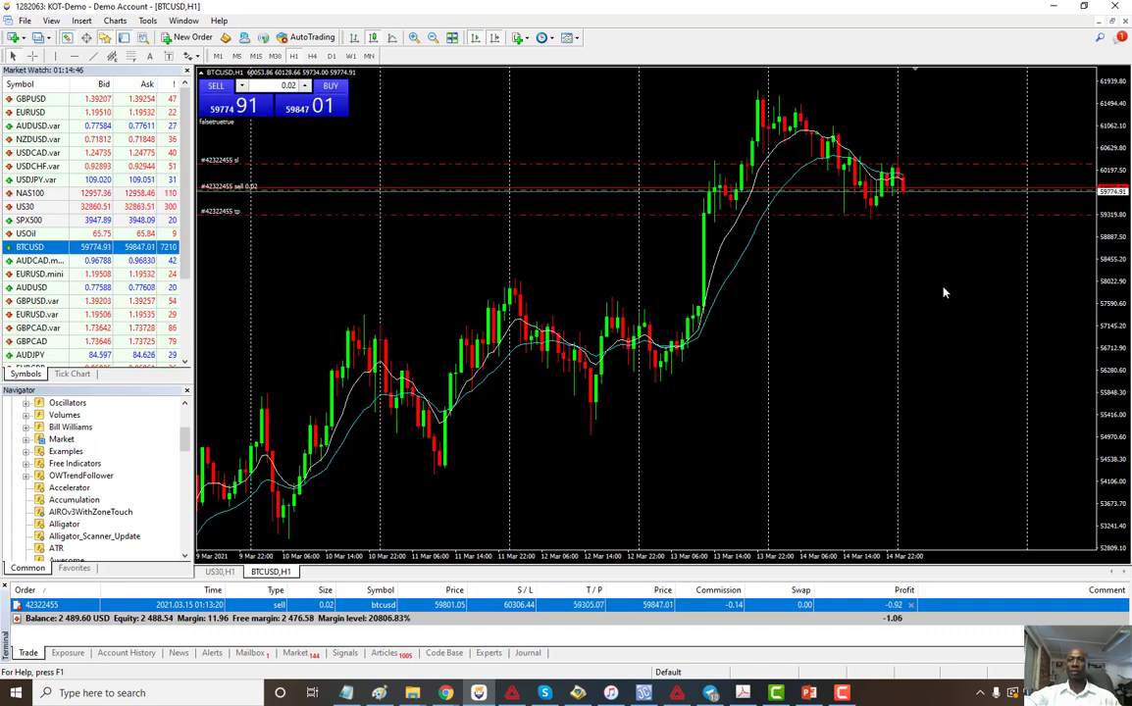